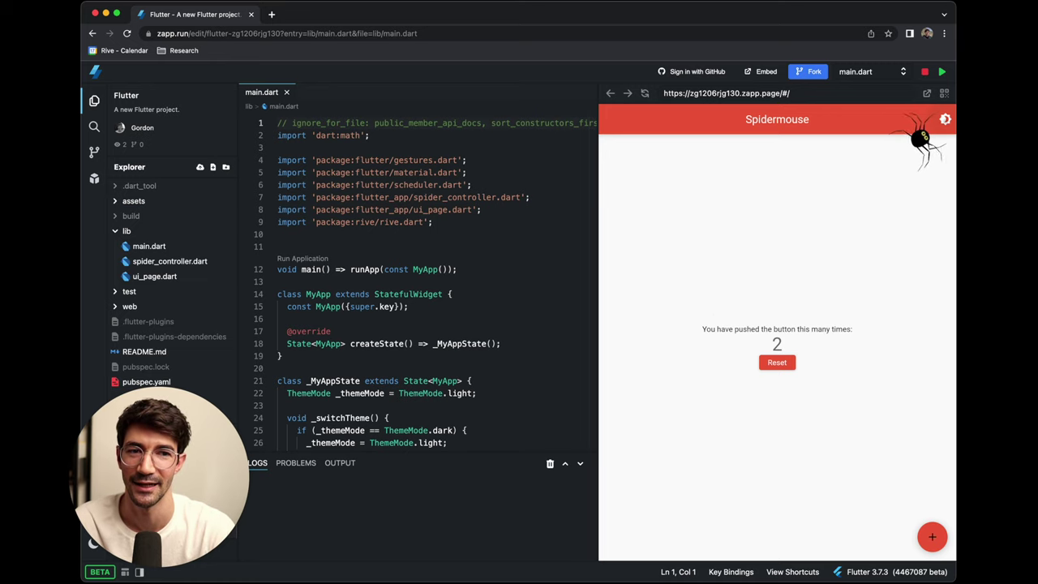
# Toggle the light/dark theme in the running Spidermouse app preview.
pyautogui.click(945, 120)
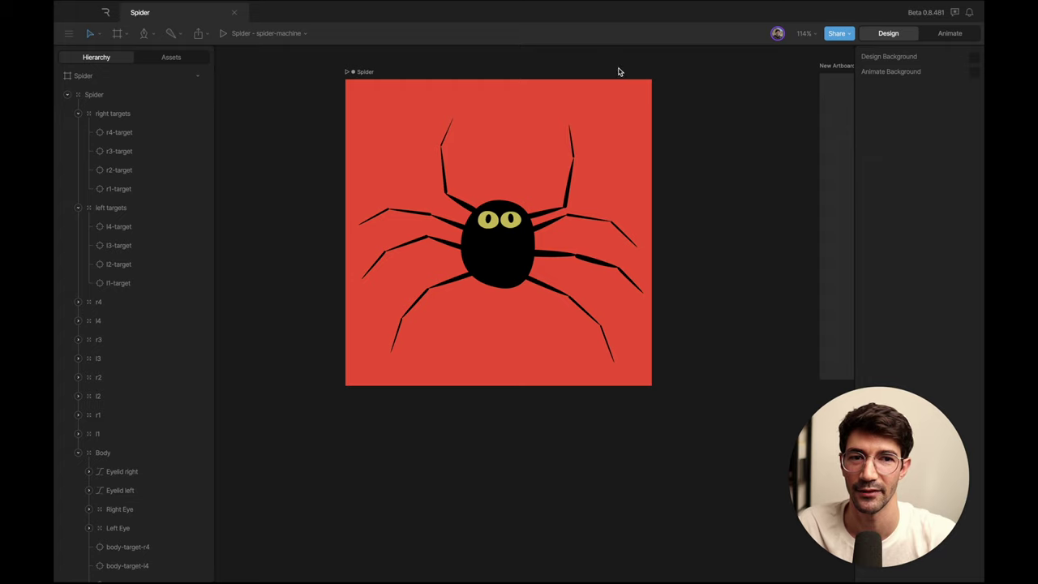
# Switch to the Spider file in Rive, play spider-machine in Animate mode, and fire its LeftClick and RightClick triggers.
pyautogui.moveTo(507, 64); pyautogui.dragTo(596, 88)
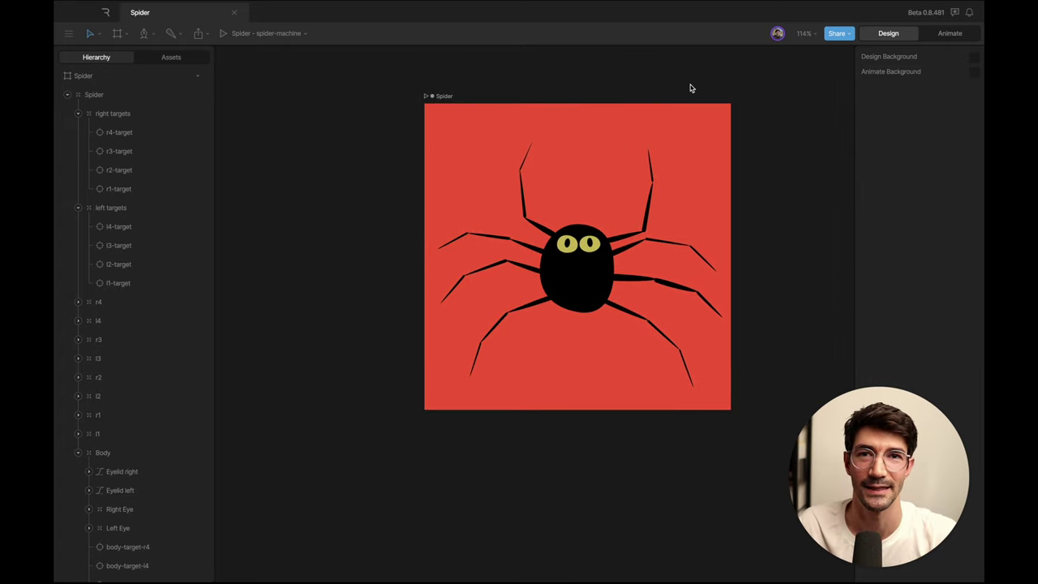
pyautogui.click(947, 38)
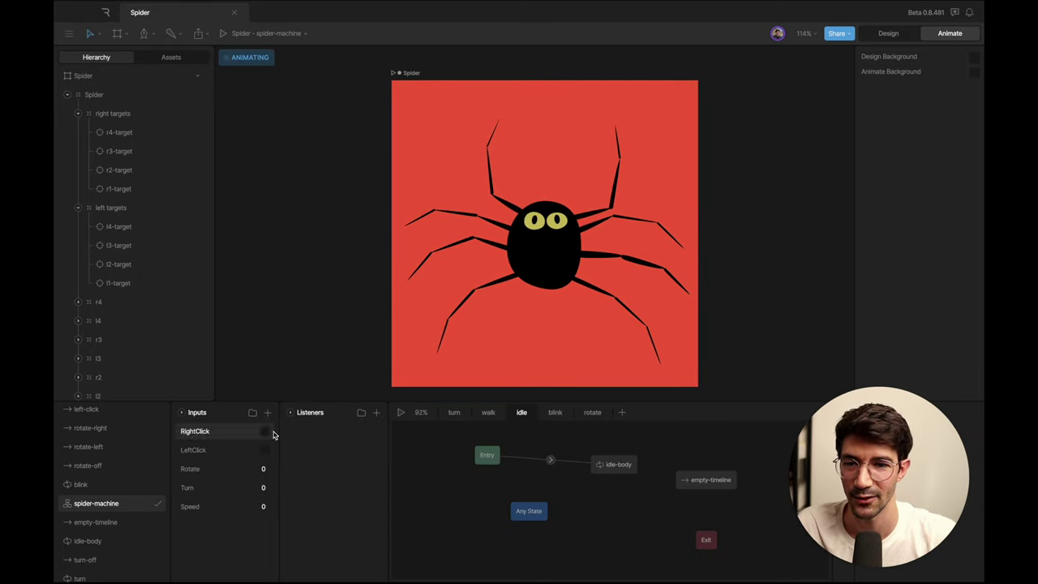
pyautogui.click(397, 413)
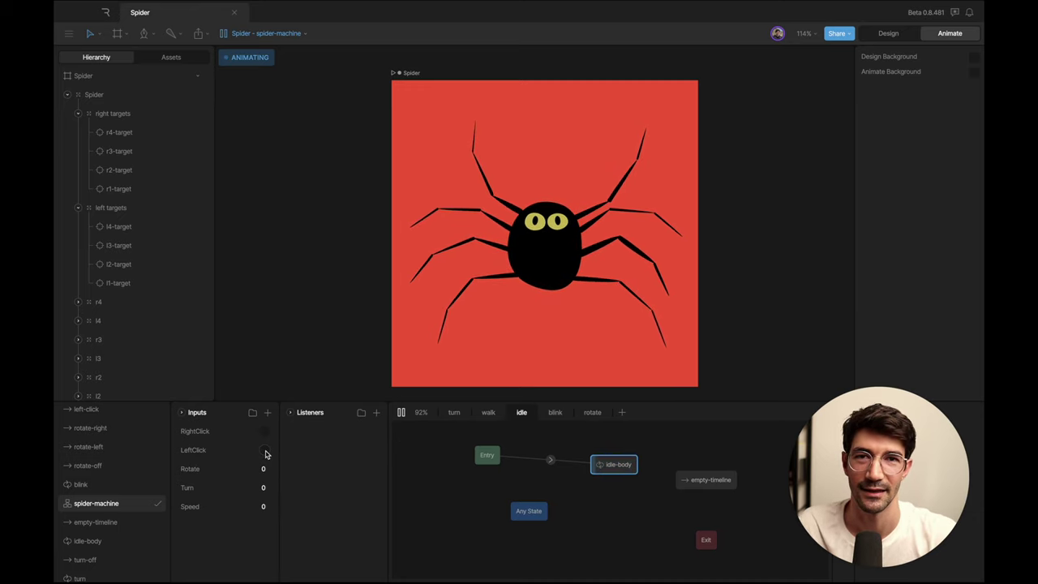
pyautogui.click(266, 452)
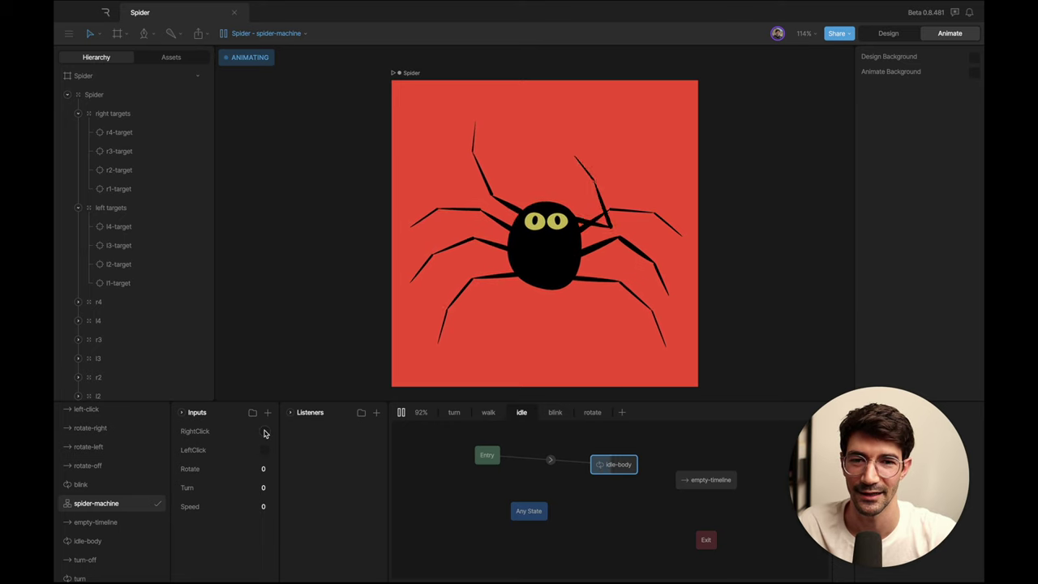
pyautogui.click(265, 434)
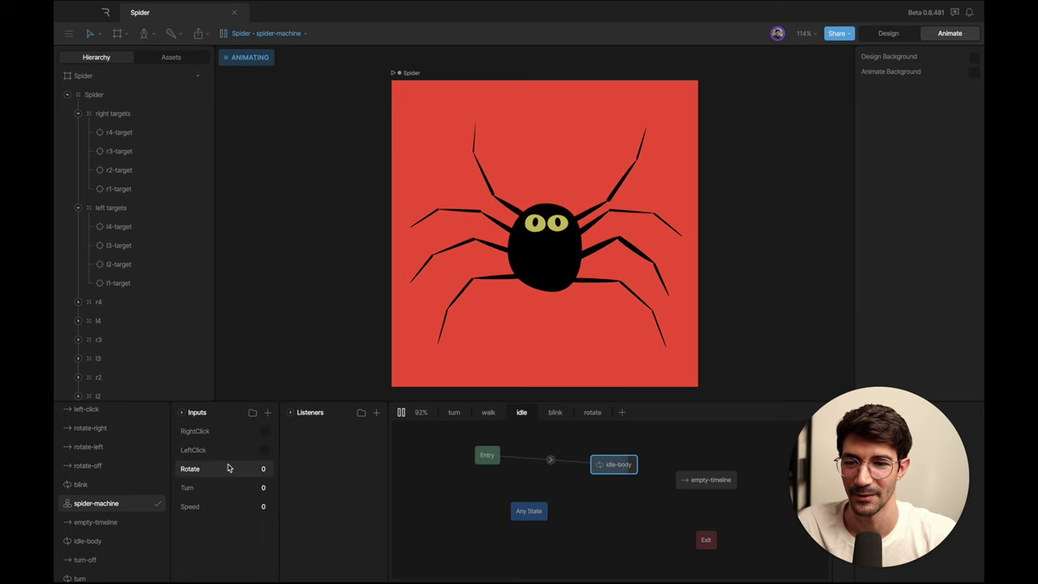
# Preview the walk by raising the Speed input to about 99.6 with Turn at about 50.4, and reset Speed to 0.
pyautogui.click(259, 507)
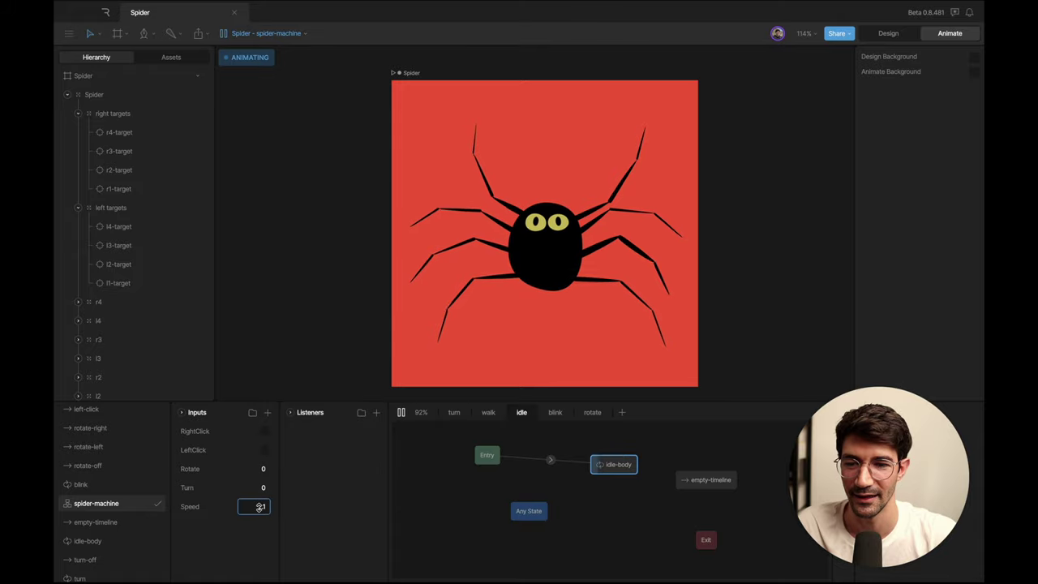
pyautogui.moveTo(259, 507); pyautogui.dragTo(257, 458)
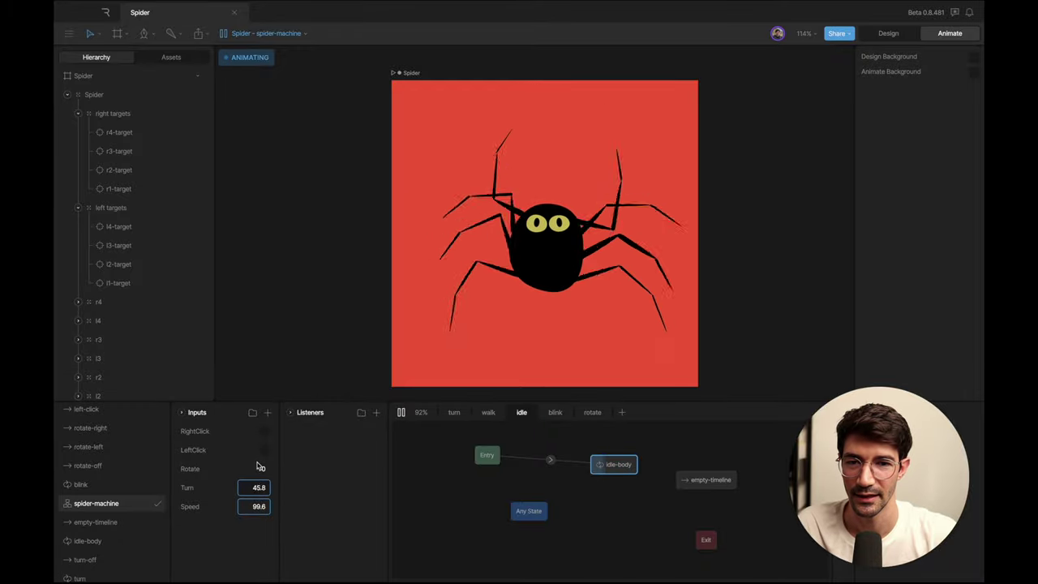
pyautogui.click(256, 507)
pyautogui.write('0')
pyautogui.press('Return')
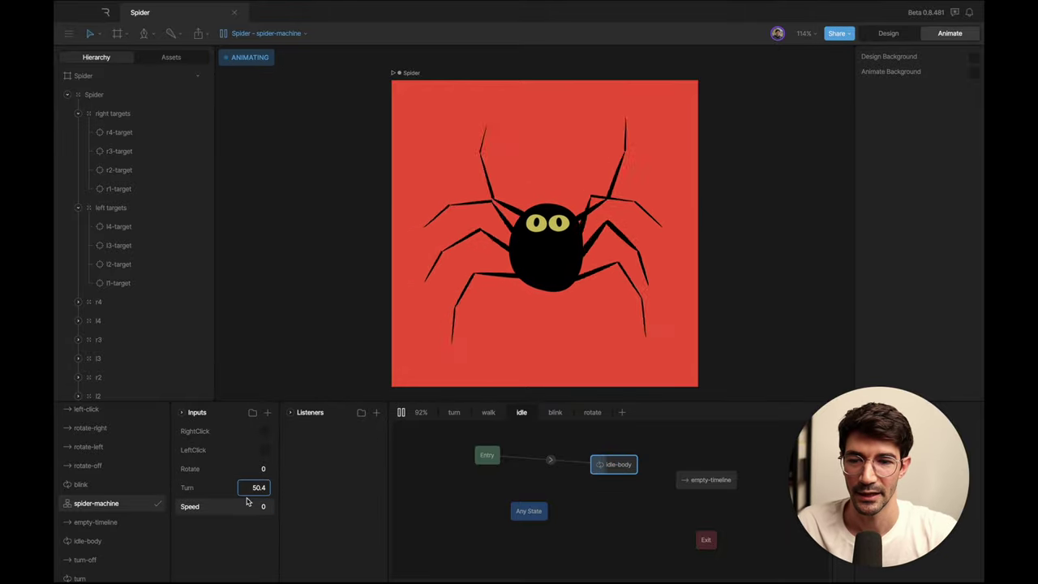
# Preview the turning motion by varying the Turn input up to at least 95.5, and reset it to 0.
pyautogui.click(259, 487)
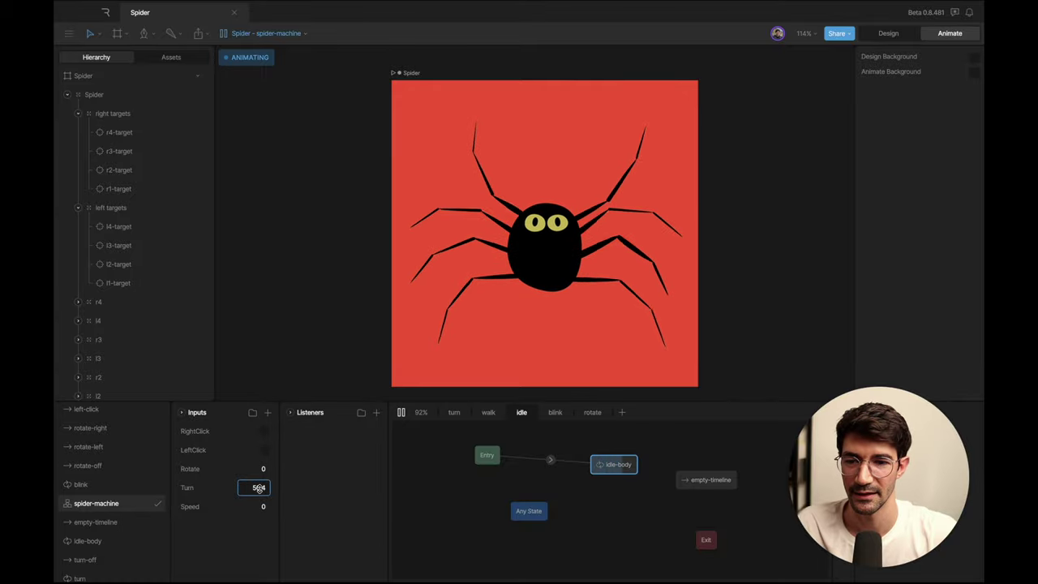
pyautogui.moveTo(259, 488)
pyautogui.mouseDown()
pyautogui.moveTo(259, 498)
pyautogui.moveTo(257, 472)
pyautogui.mouseUp()
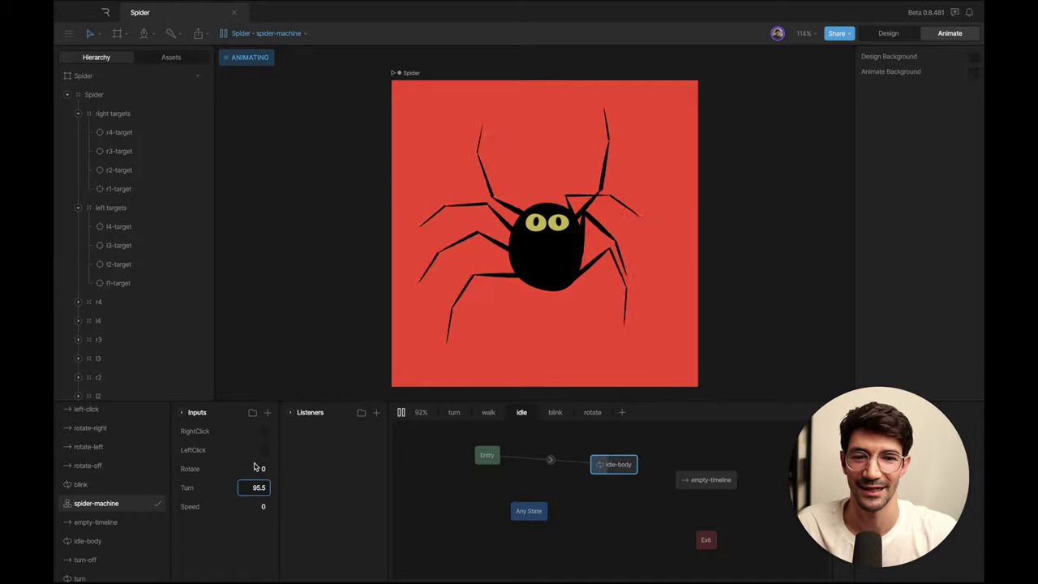
pyautogui.moveTo(256, 467); pyautogui.dragTo(254, 459)
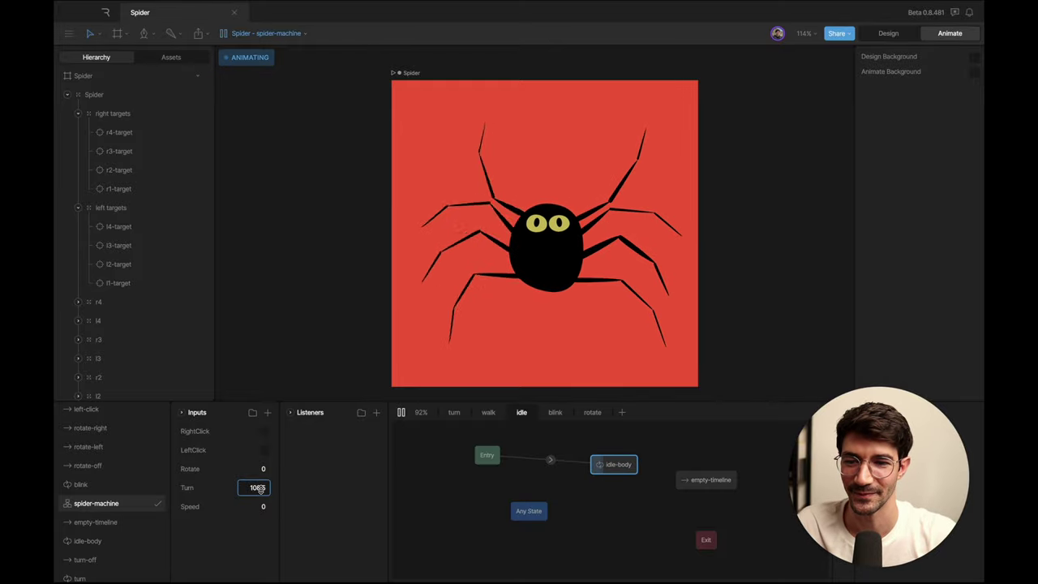
pyautogui.doubleClick(258, 487)
pyautogui.write('0')
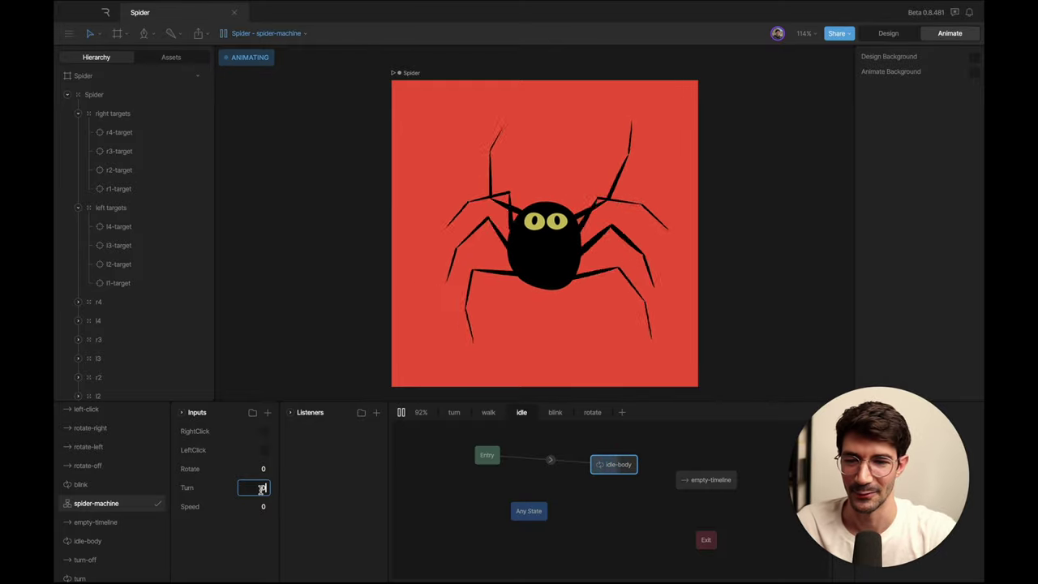
pyautogui.press('Return')
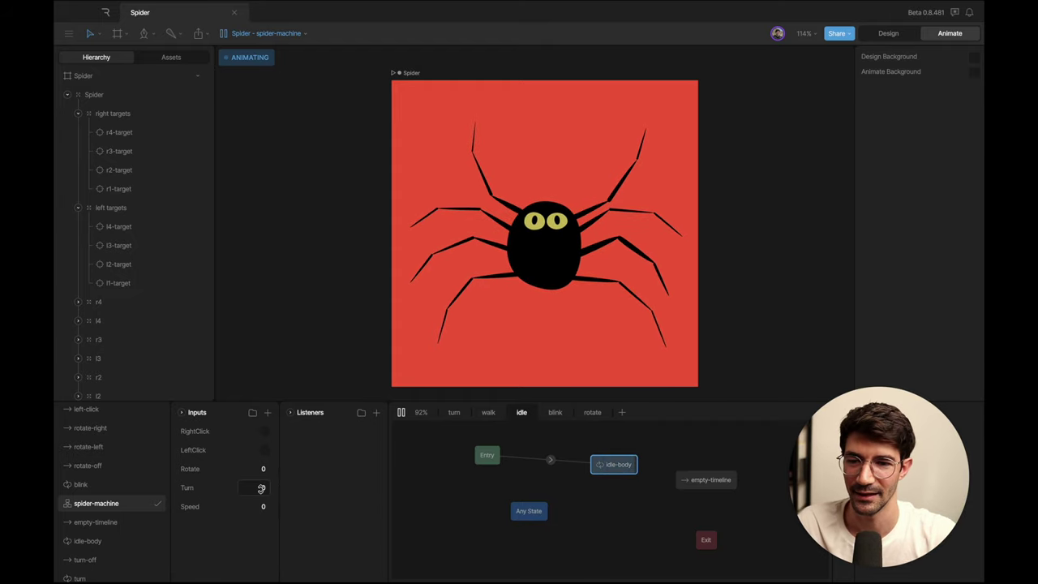
# Preview the spider's body rotation by varying the Rotate input through negative values such as -39.3.
pyautogui.doubleClick(260, 468)
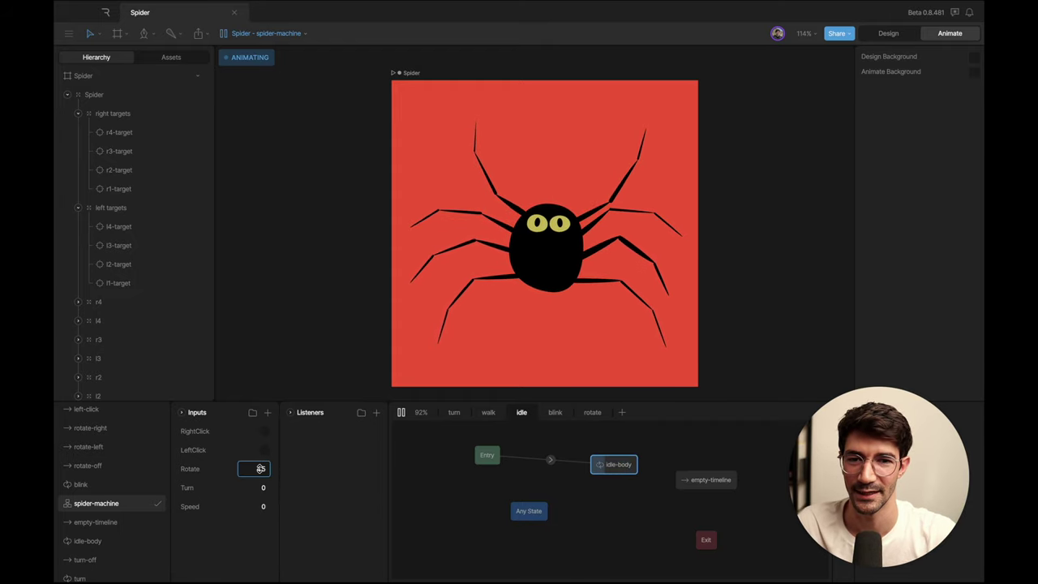
pyautogui.write('-38.2')
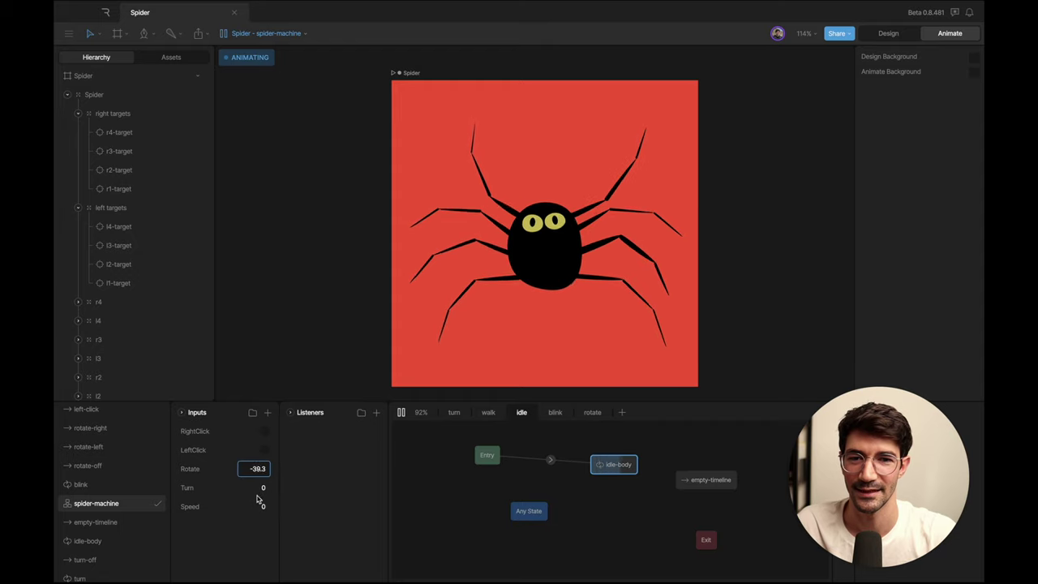
pyautogui.doubleClick(256, 468)
pyautogui.write('-3.5')
pyautogui.moveTo(255, 469); pyautogui.dragTo(256, 513)
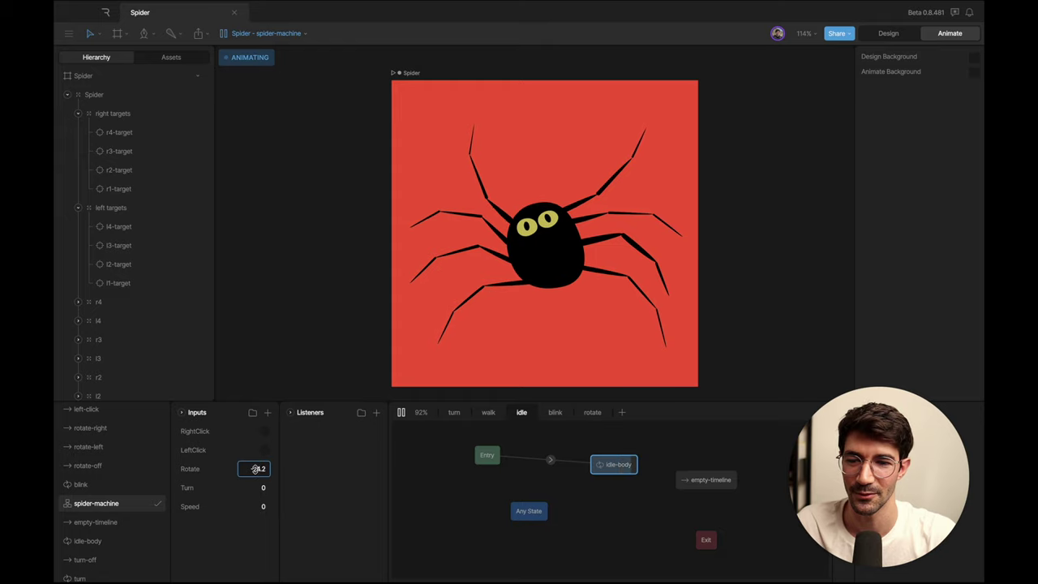
pyautogui.moveTo(257, 469); pyautogui.dragTo(253, 437)
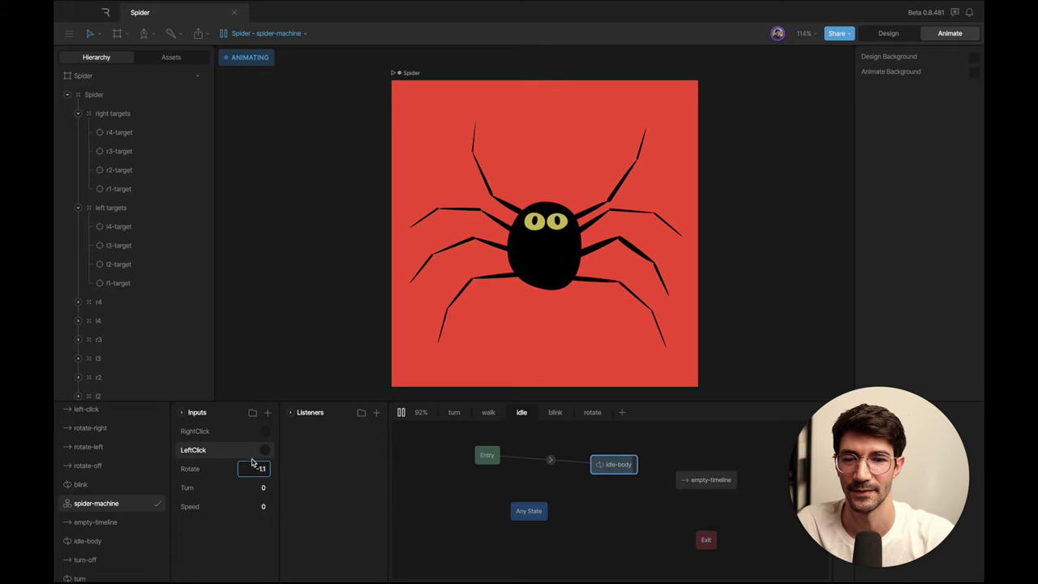
# Stop the state machine playback and inspect its walk and turn layers.
pyautogui.click(401, 413)
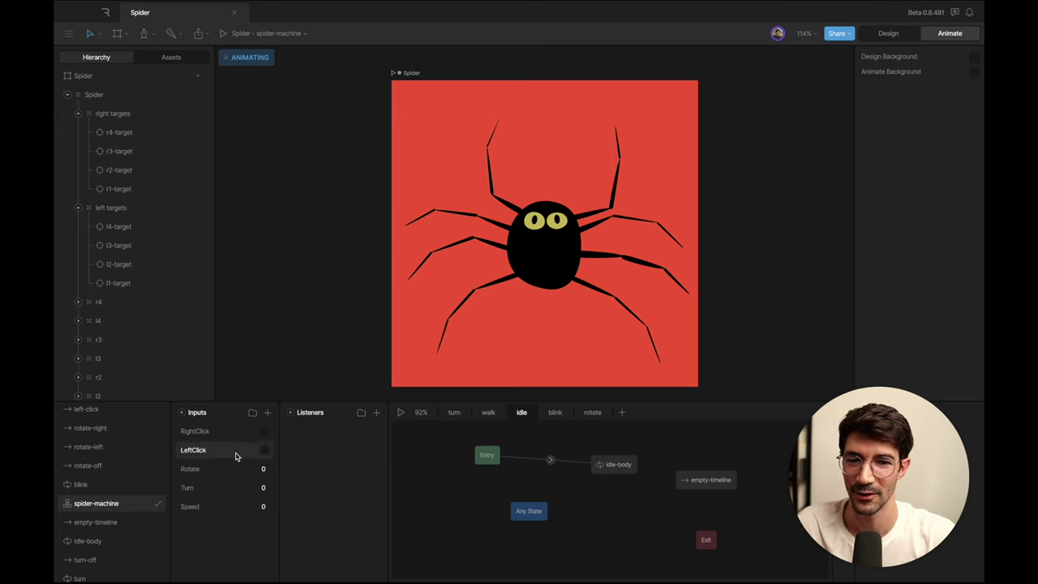
pyautogui.click(488, 412)
pyautogui.click(454, 412)
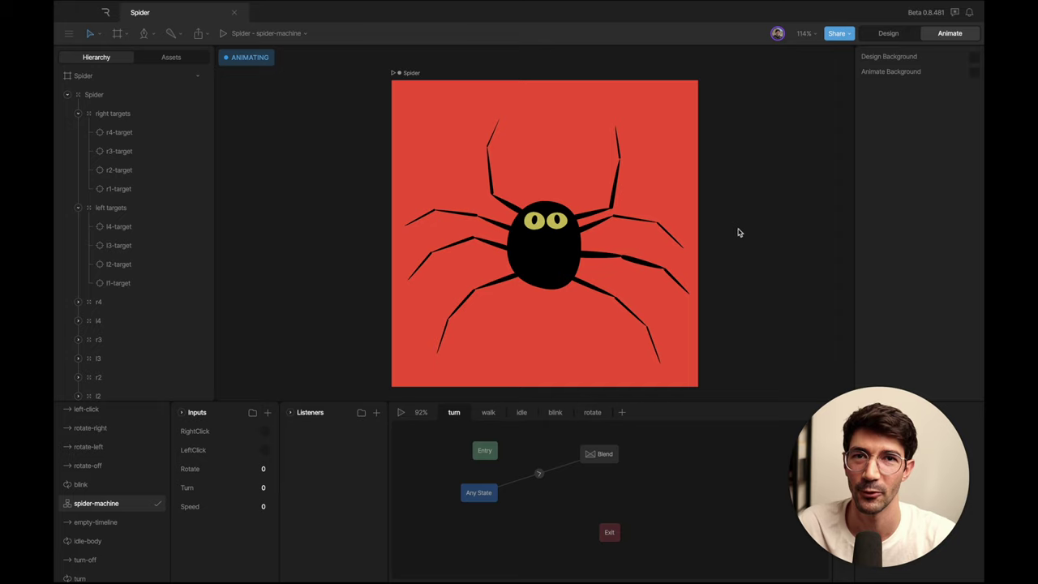
# Return to Design mode and look over the hierarchy, collapsing and re-expanding the Spider group.
pyautogui.click(888, 34)
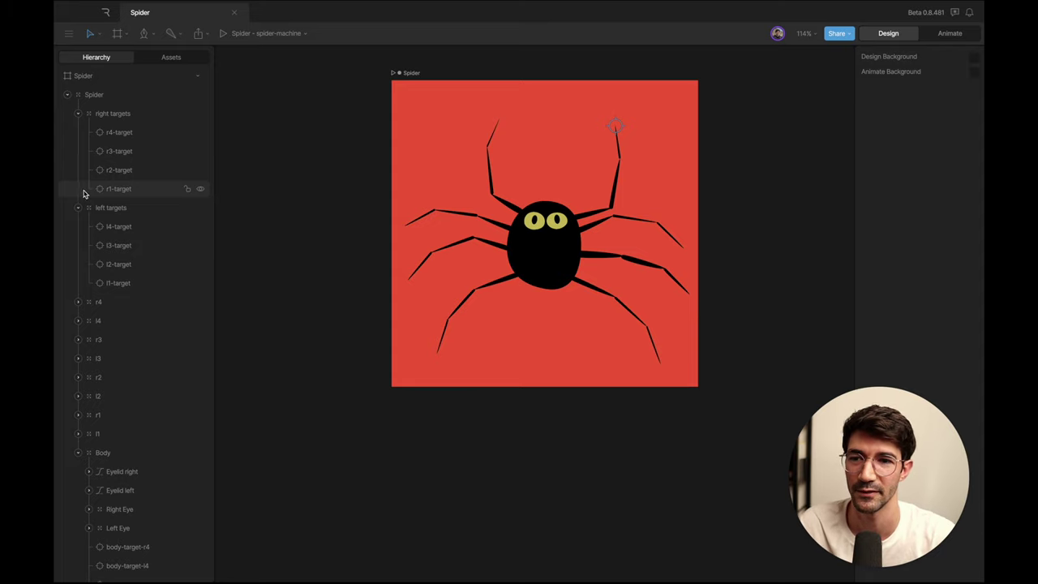
pyautogui.scroll(-1, 143, 297)
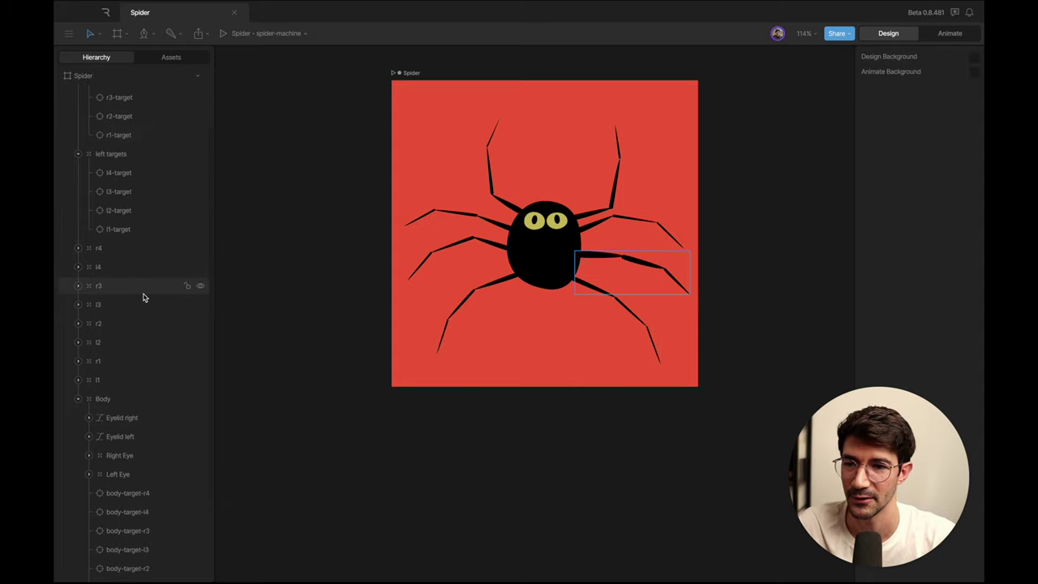
pyautogui.scroll(1, 118, 378)
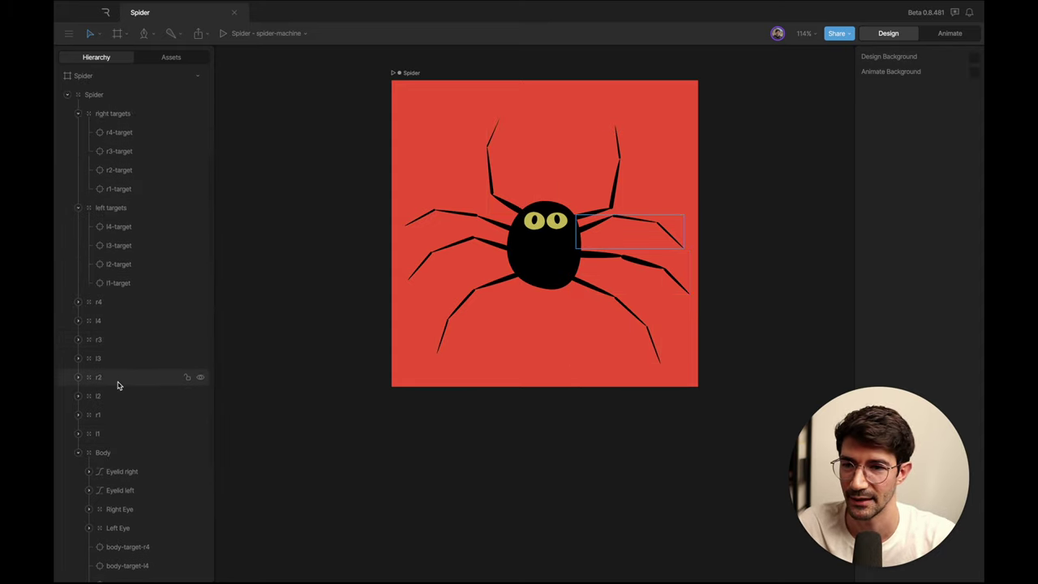
pyautogui.click(68, 95)
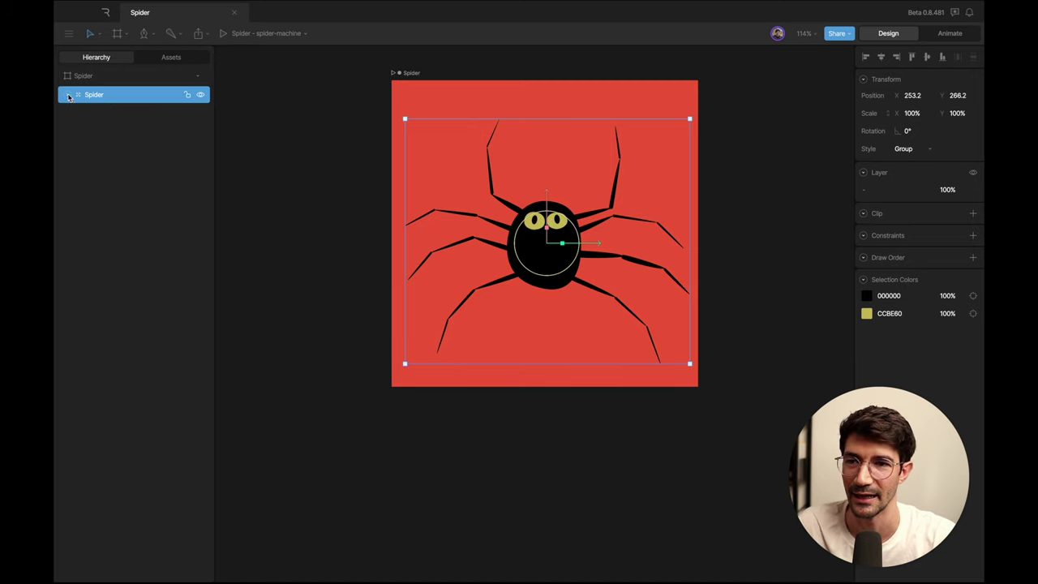
pyautogui.click(68, 95)
# Examine the right targets and left targets groups, and select r4-target through r1-target in turn to see their positions on the artboard.
pyautogui.click(119, 114)
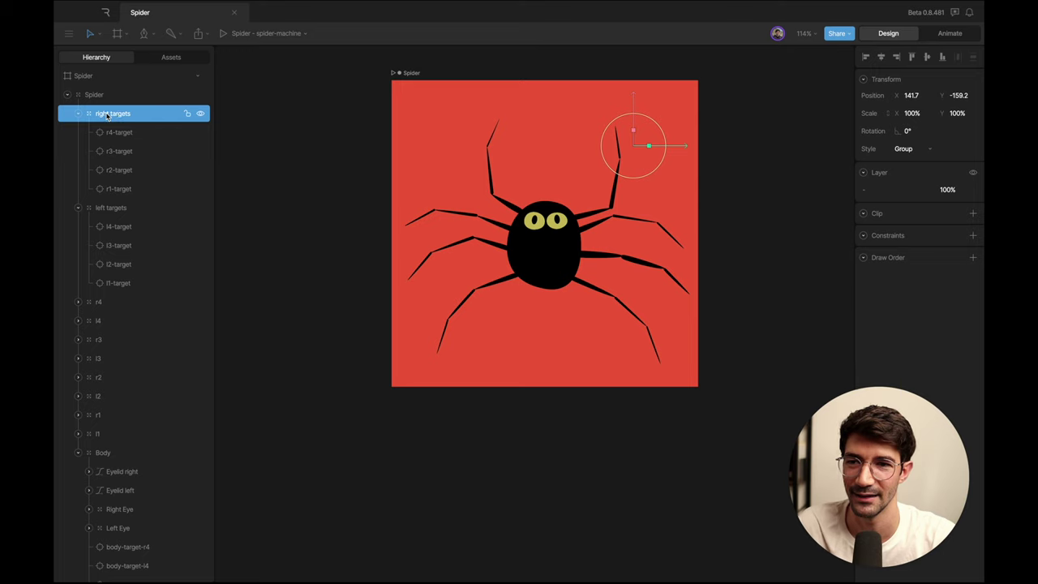
pyautogui.click(126, 210)
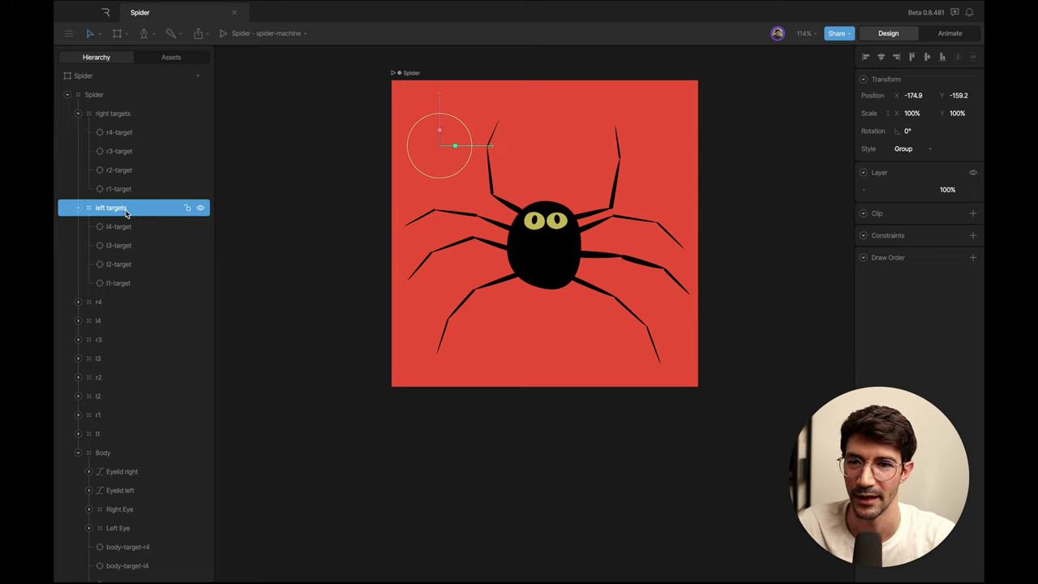
pyautogui.click(127, 133)
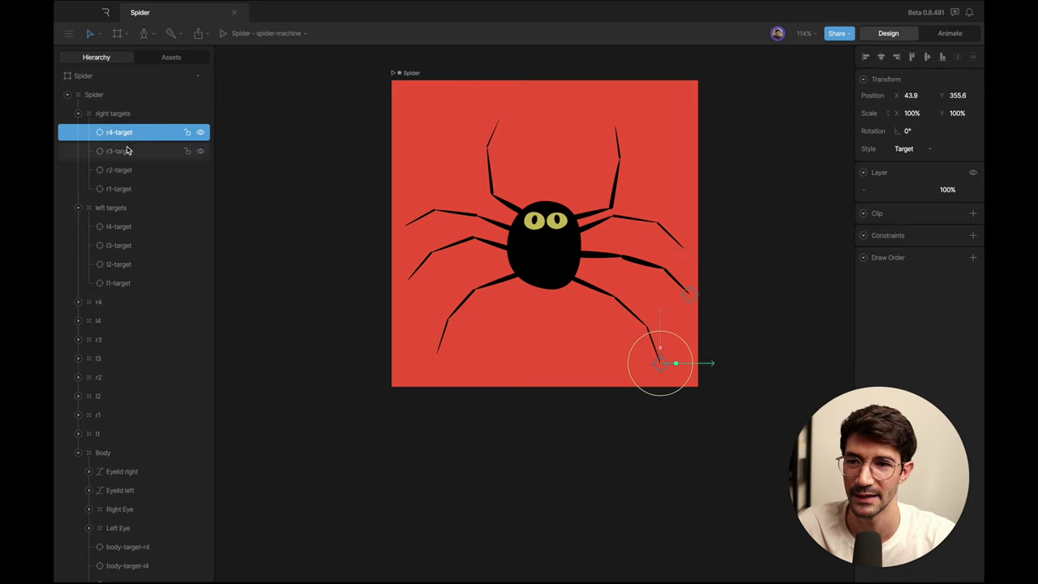
pyautogui.click(126, 151)
pyautogui.click(132, 169)
pyautogui.click(134, 188)
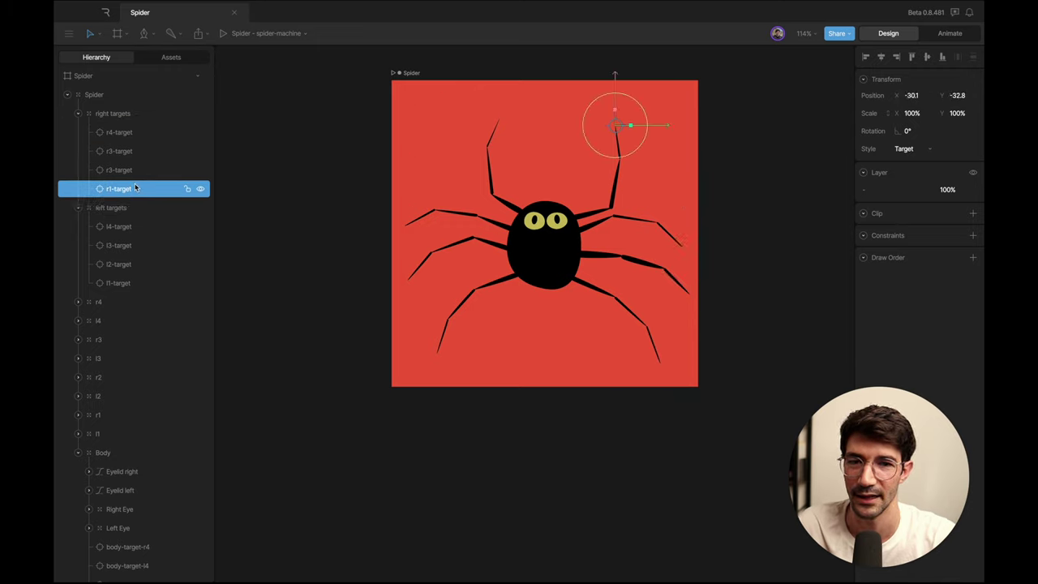